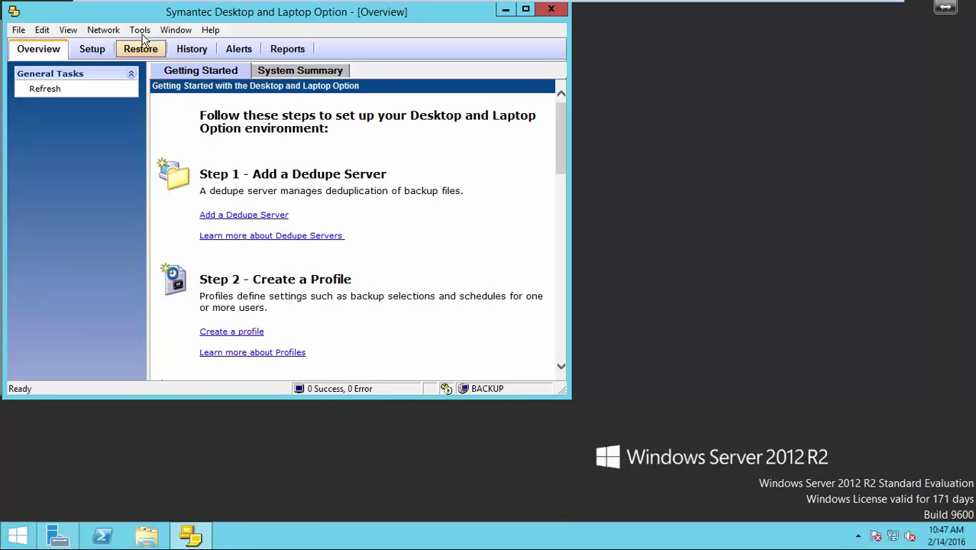
# - Move the Symantec Desktop and Laptop Option window toward the middle of the desktop and close Server Manager
pyautogui.moveTo(150, 19); pyautogui.dragTo(301, 50)
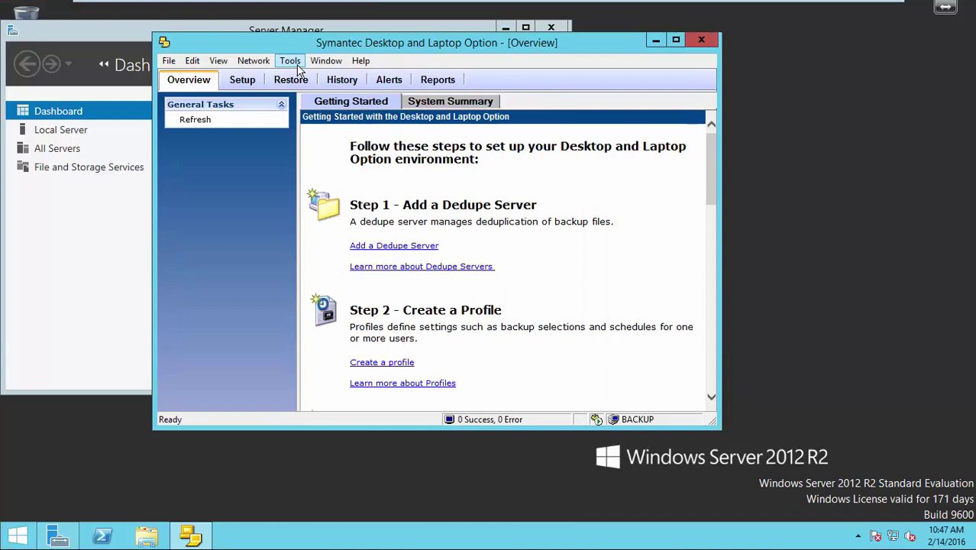
pyautogui.click(451, 25)
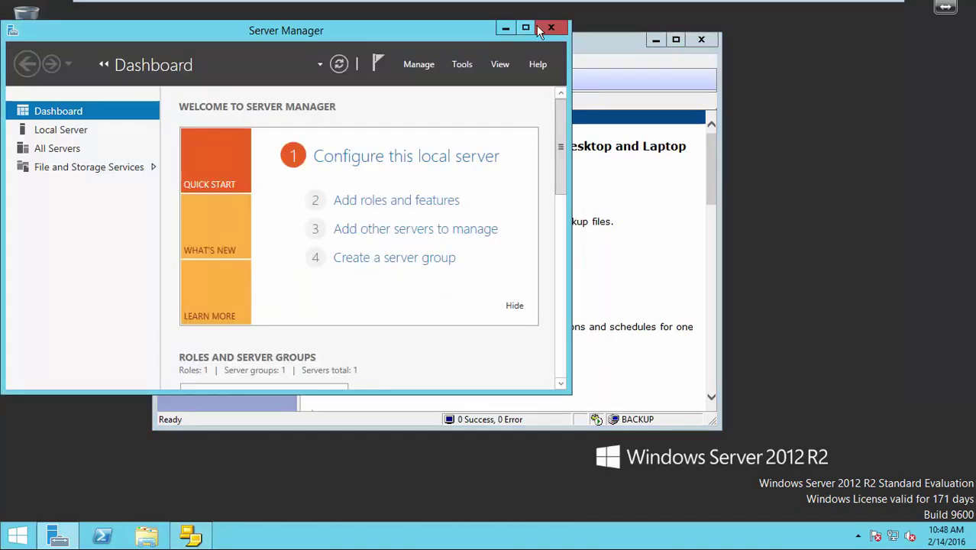
pyautogui.click(548, 28)
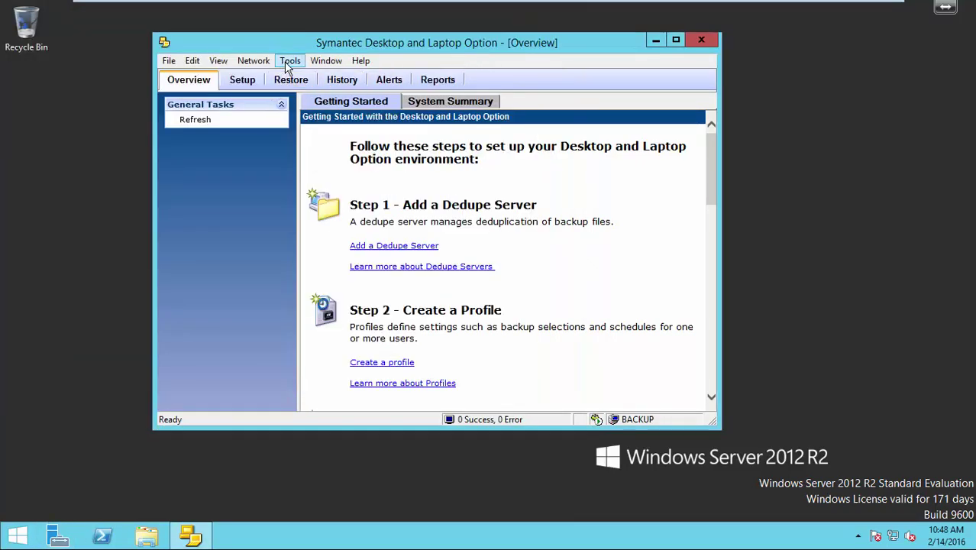
pyautogui.click(289, 63)
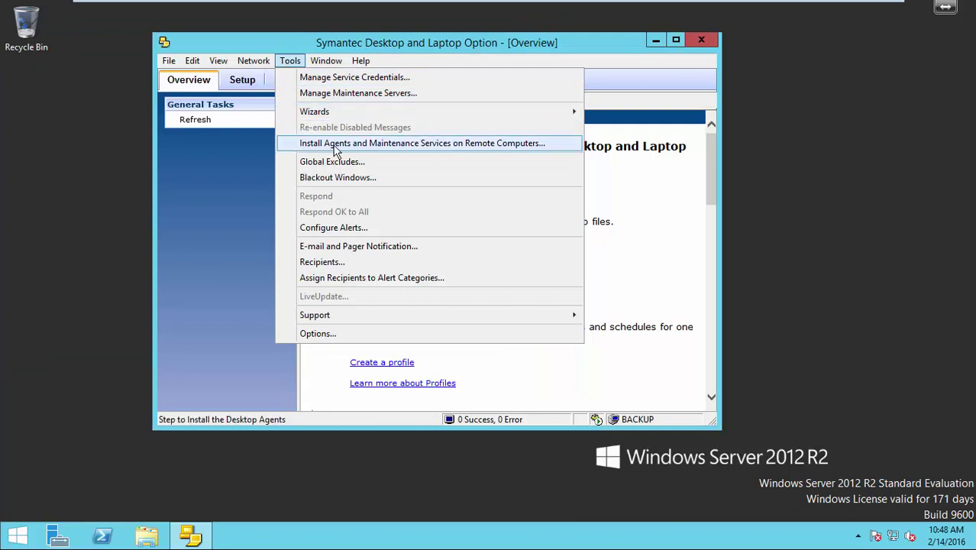
pyautogui.click(620, 174)
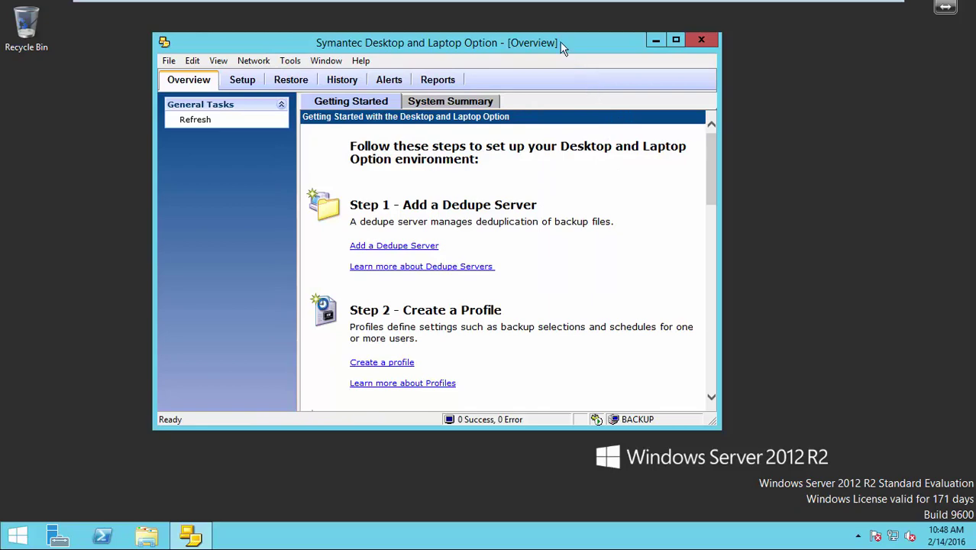
# - Switch to the Windows 7 virtual machine and place the FileZilla Server installer below the FileZilla shortcut on the desktop
pyautogui.moveTo(569, 5)
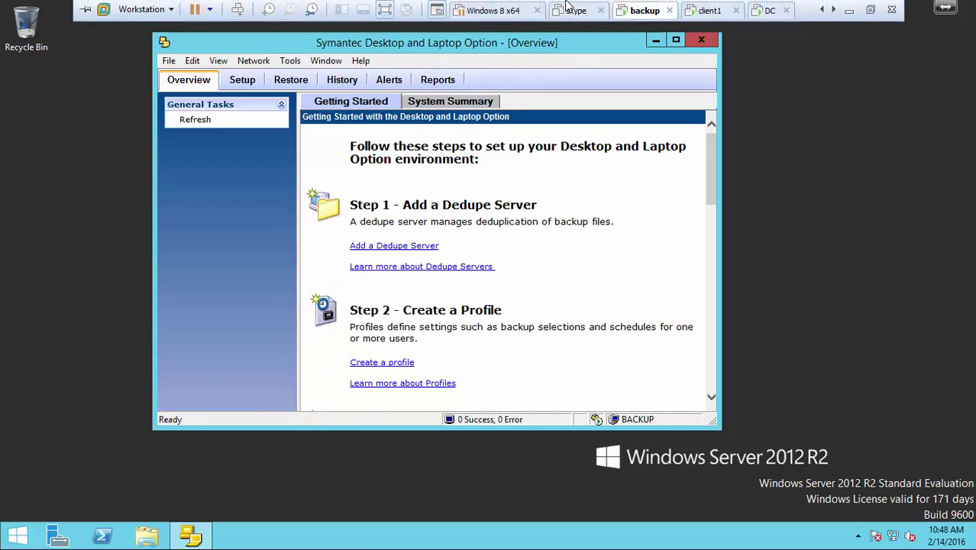
pyautogui.click(708, 11)
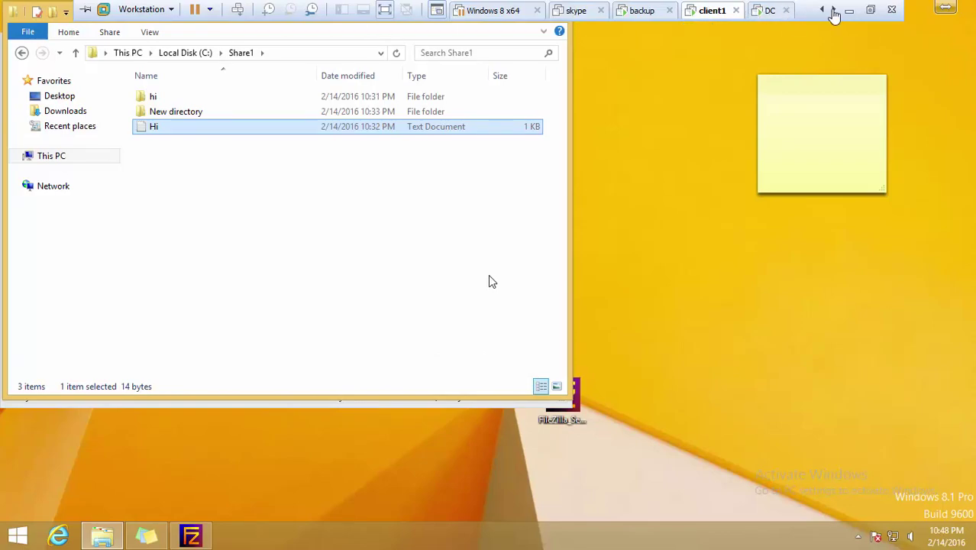
pyautogui.click(833, 10)
pyautogui.click(731, 11)
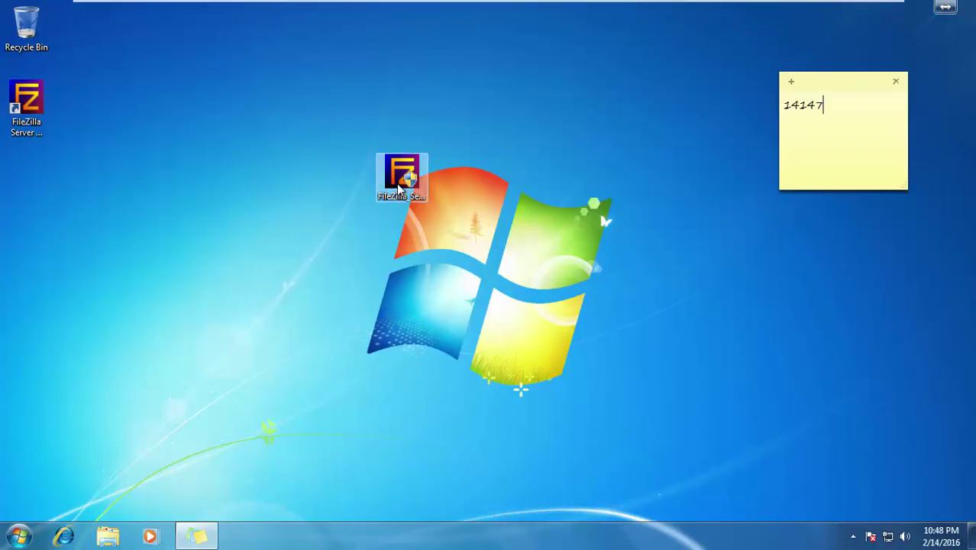
pyautogui.moveTo(398, 187); pyautogui.dragTo(31, 183)
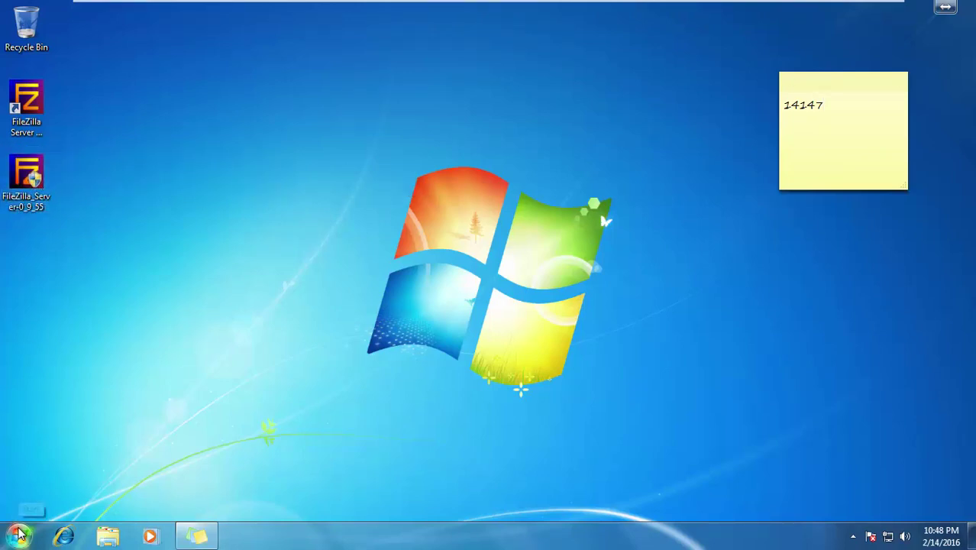
# - Check the network discovery and file and printer sharing options of the Windows 7 machine's domain profile, leaving them unmodified
pyautogui.rightClick(891, 538)
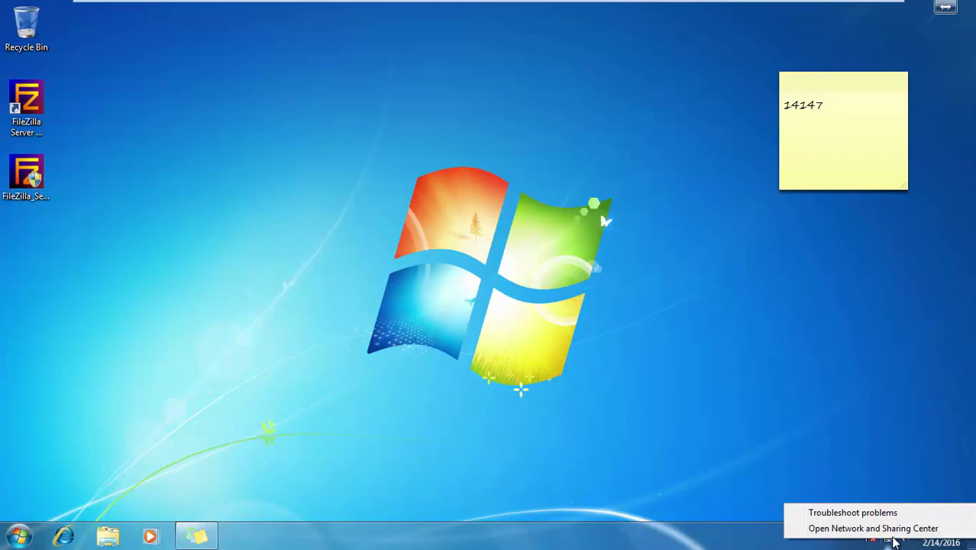
pyautogui.click(878, 528)
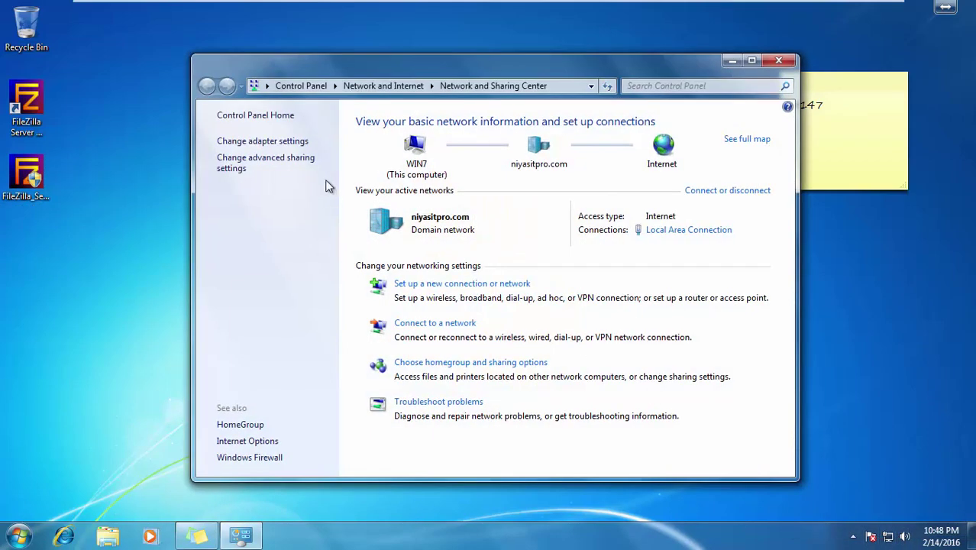
pyautogui.click(240, 167)
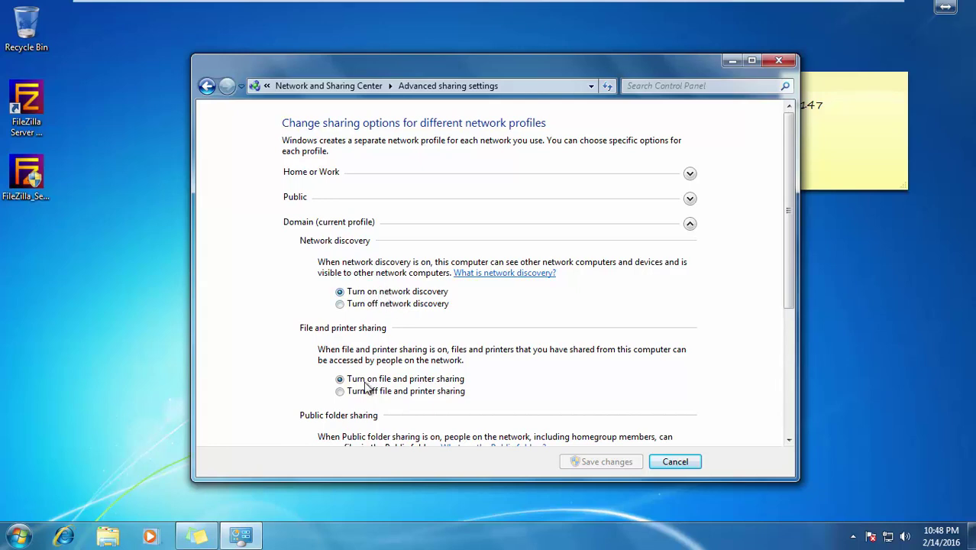
pyautogui.click(672, 463)
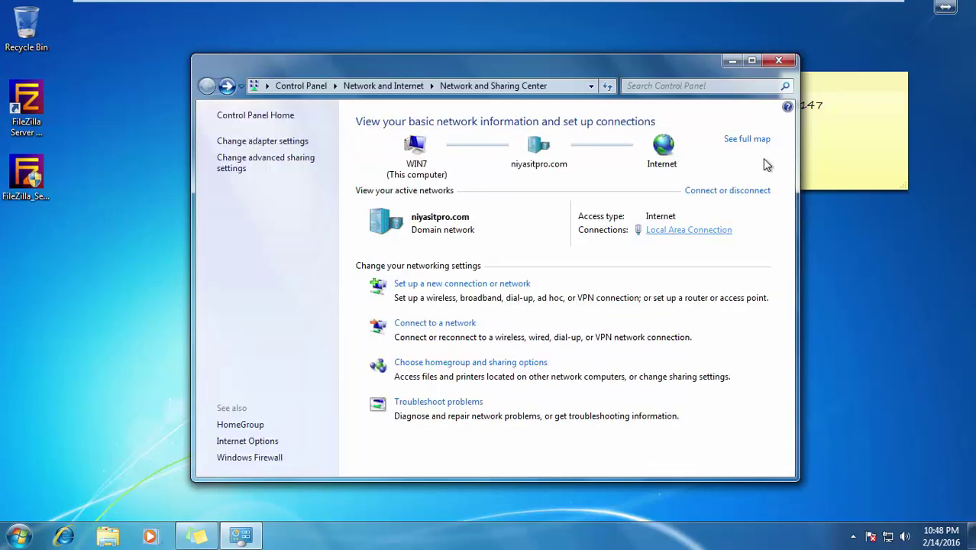
pyautogui.click(776, 62)
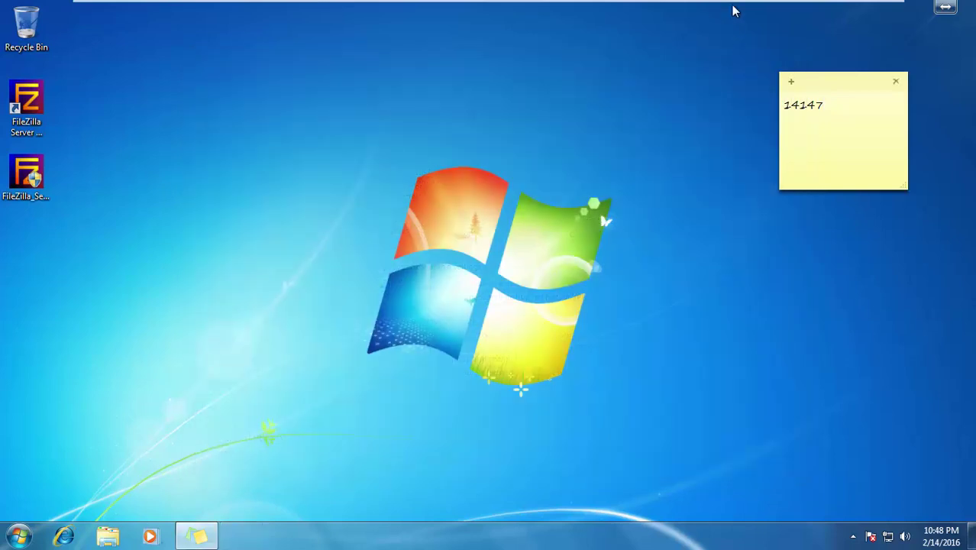
# - Switch to the backup virtual machine and start the remote installation wizard for agents, continuing to the remote computer selection
pyautogui.moveTo(733, 6)
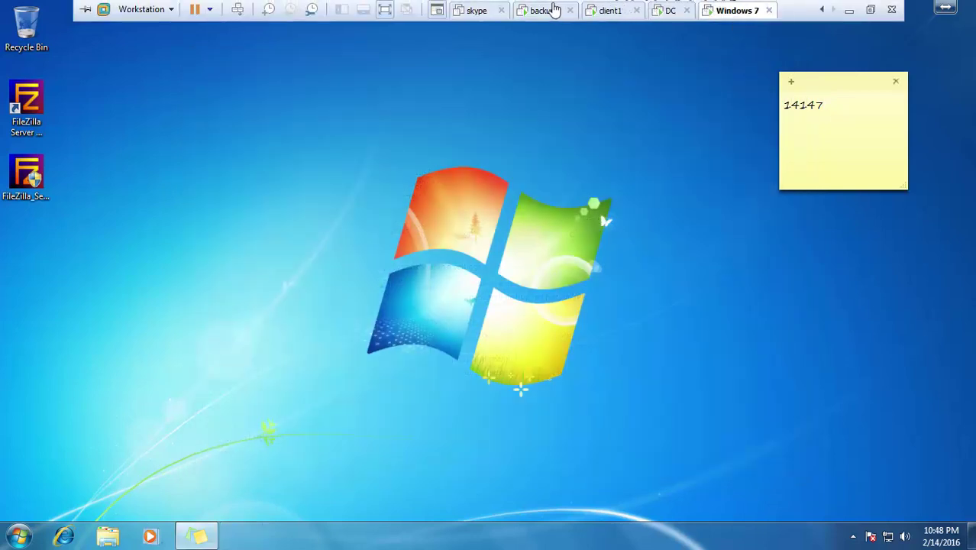
pyautogui.click(554, 10)
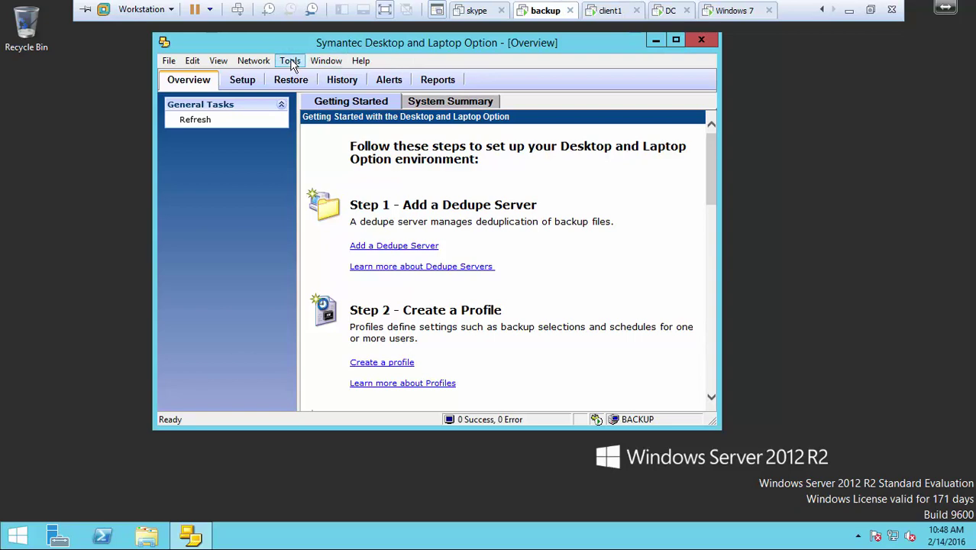
pyautogui.click(290, 65)
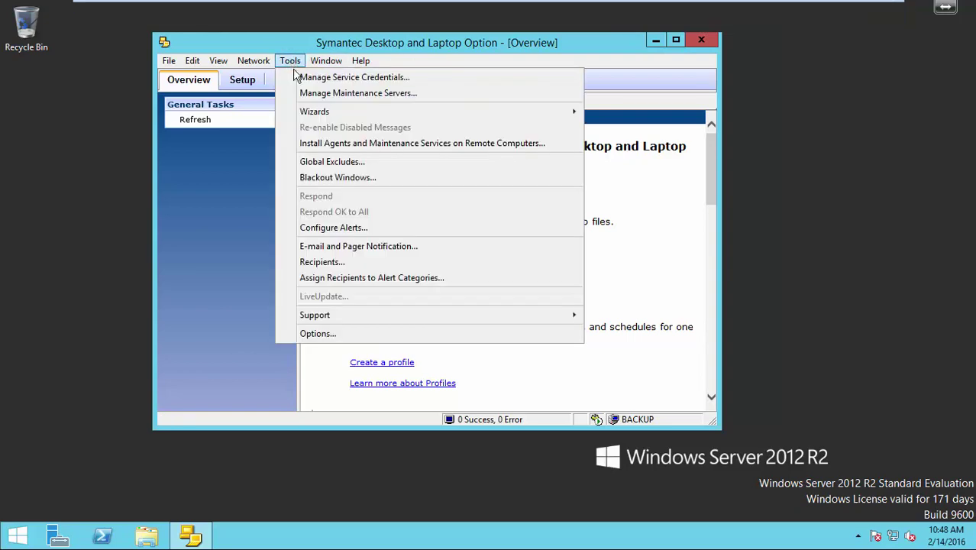
pyautogui.click(328, 144)
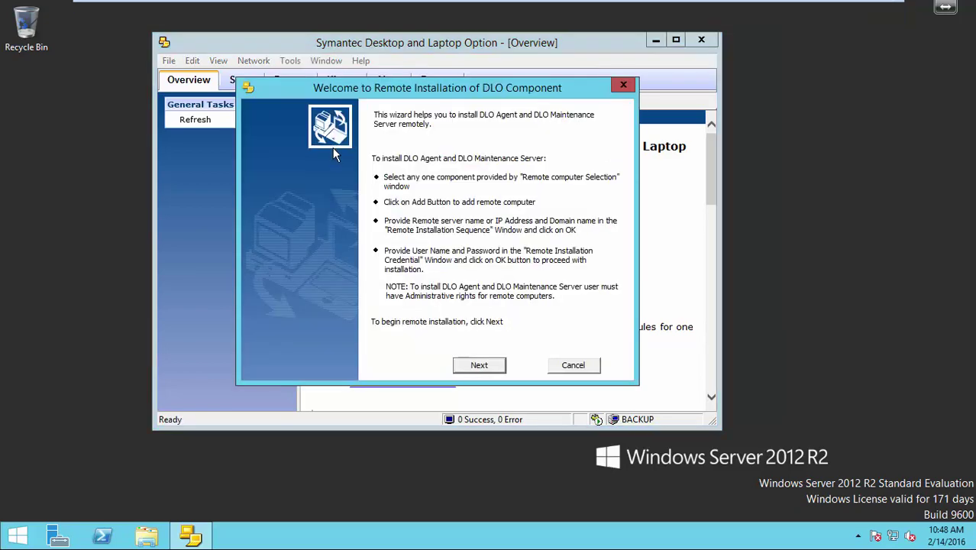
pyautogui.click(472, 364)
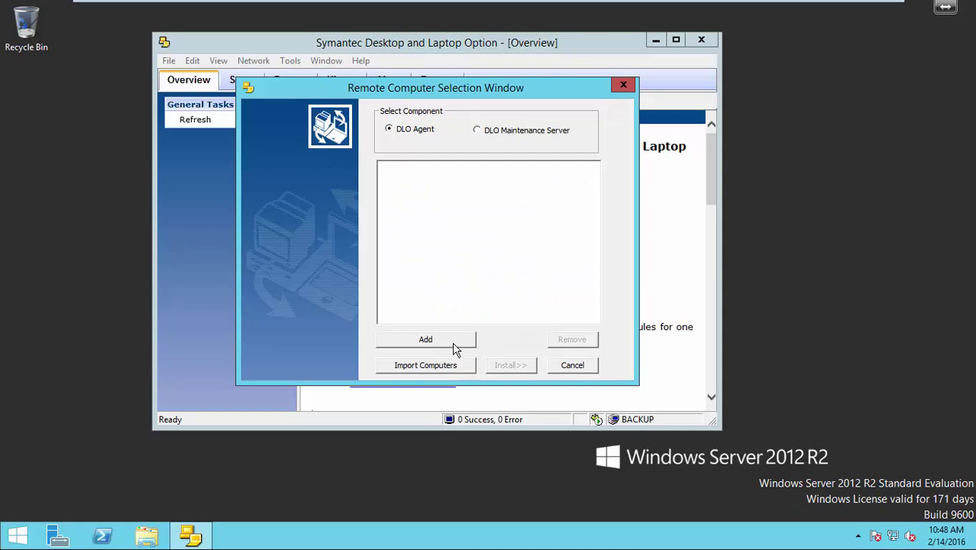
# - Add the remote computer 192.168.1.12 in the domain niyasitpro.com for the DLO Agent installation
pyautogui.click(452, 342)
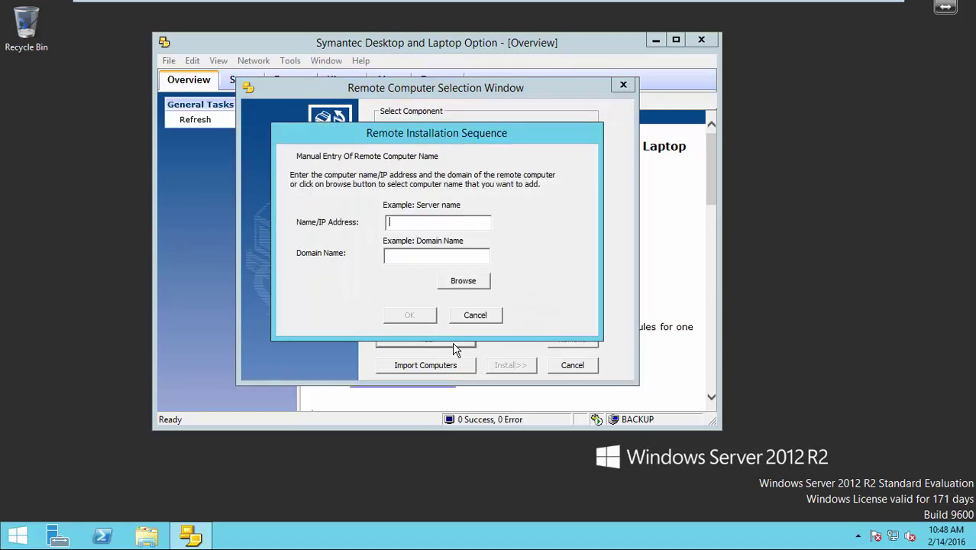
pyautogui.click(424, 223)
pyautogui.write('192.168.112n')
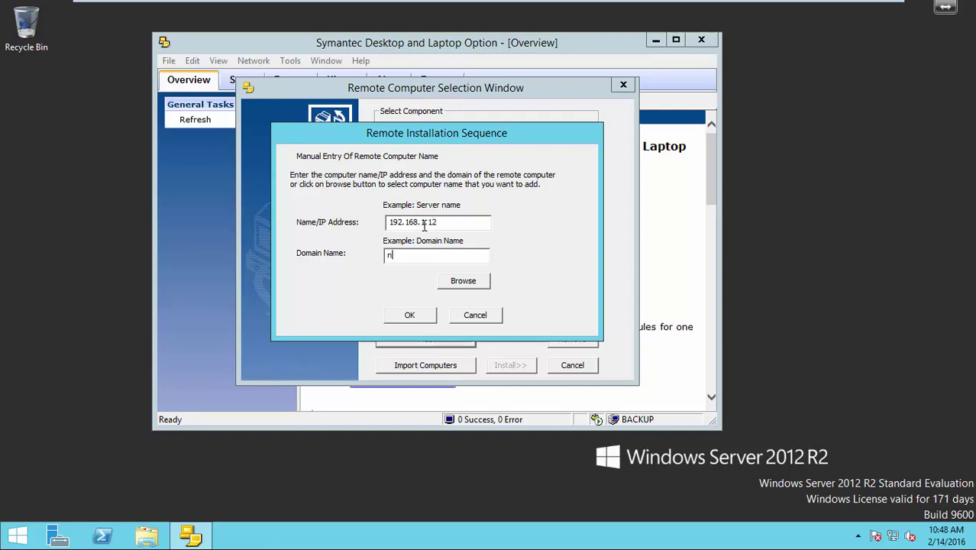
pyautogui.write('iyasitpro.com')
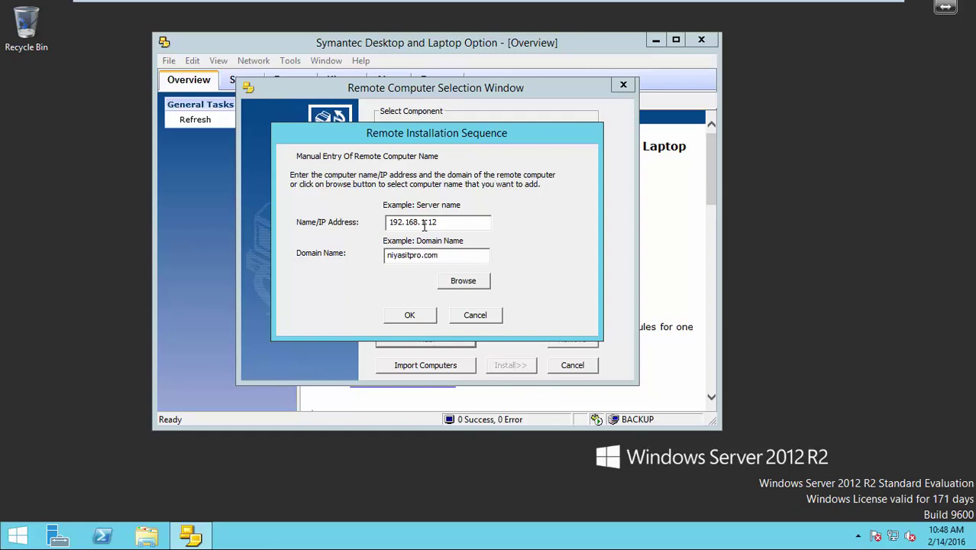
pyautogui.click(409, 314)
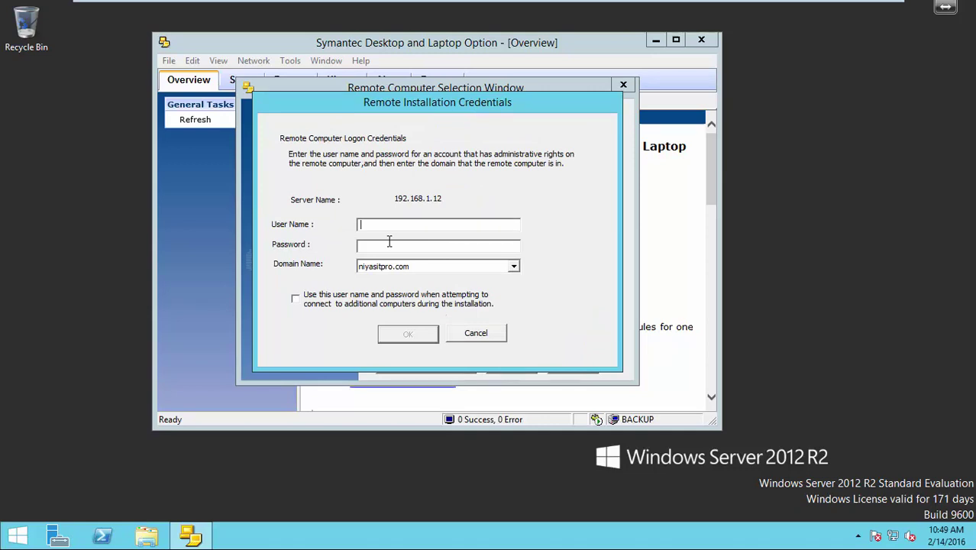
# - Provide the remote computer's logon credentials with user name Administrator and the account password, and accept them
pyautogui.write('Adm,')
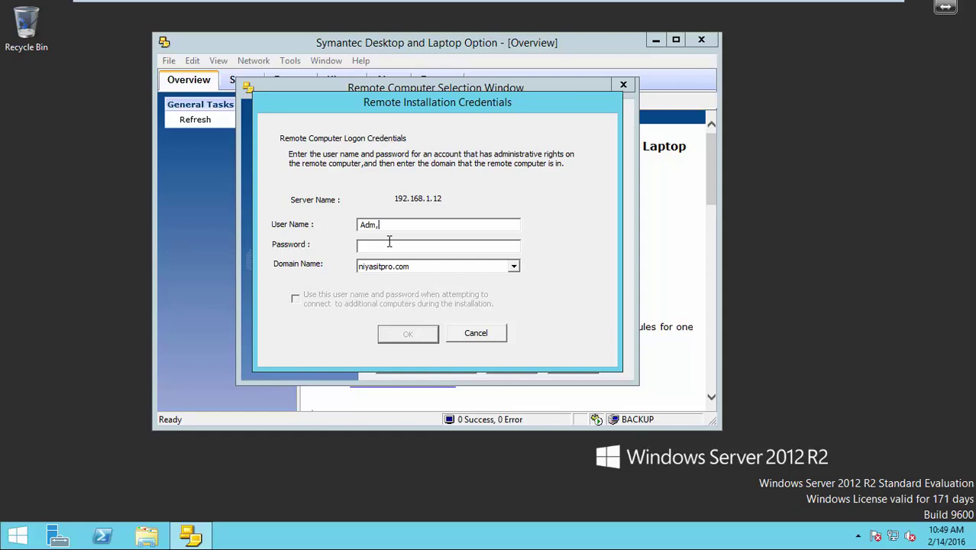
pyautogui.press('BackSpace')
pyautogui.write('inis')
pyautogui.write('trator')
pyautogui.press('Tab')
pyautogui.write('********')
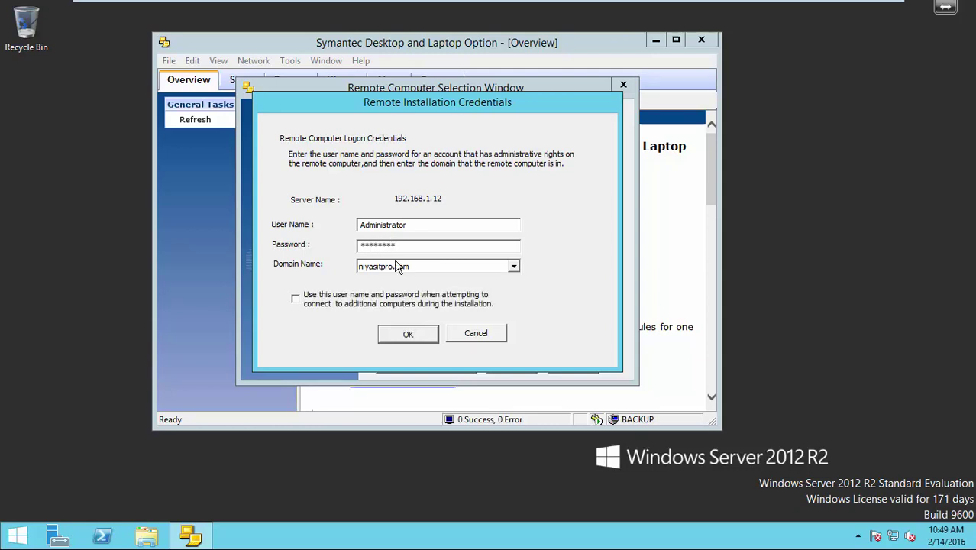
pyautogui.click(428, 334)
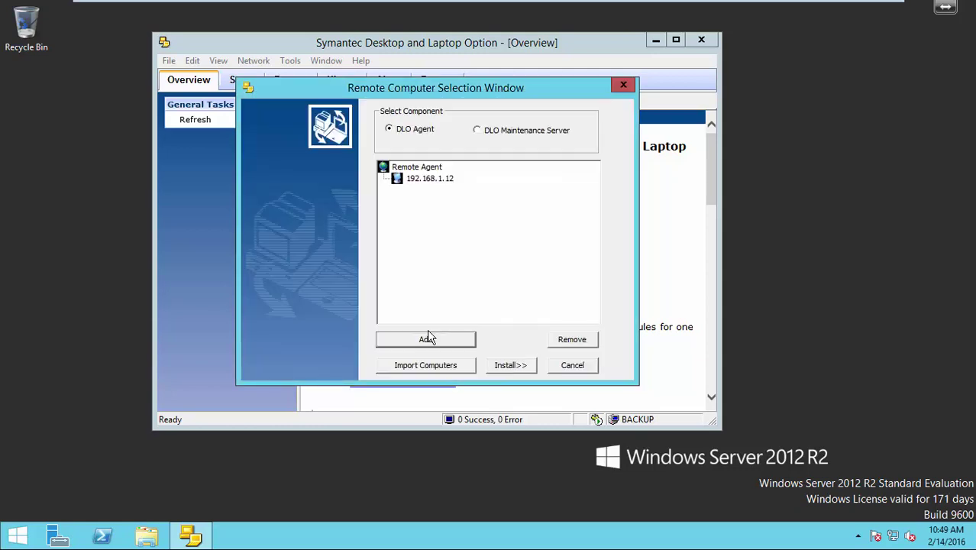
# - Install the DLO Agent on the added remote computer and finish the remote installation
pyautogui.click(510, 366)
pyautogui.click(473, 272)
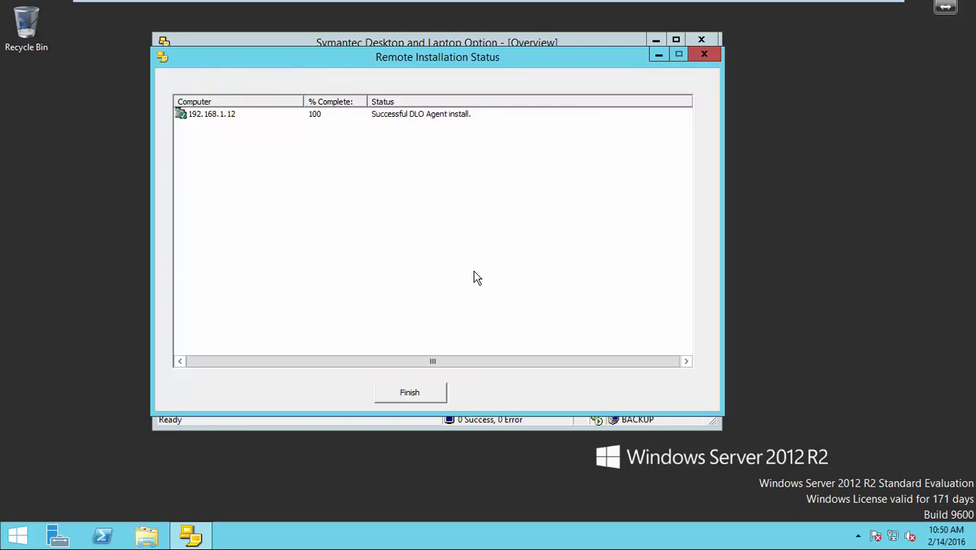
pyautogui.press('Return')
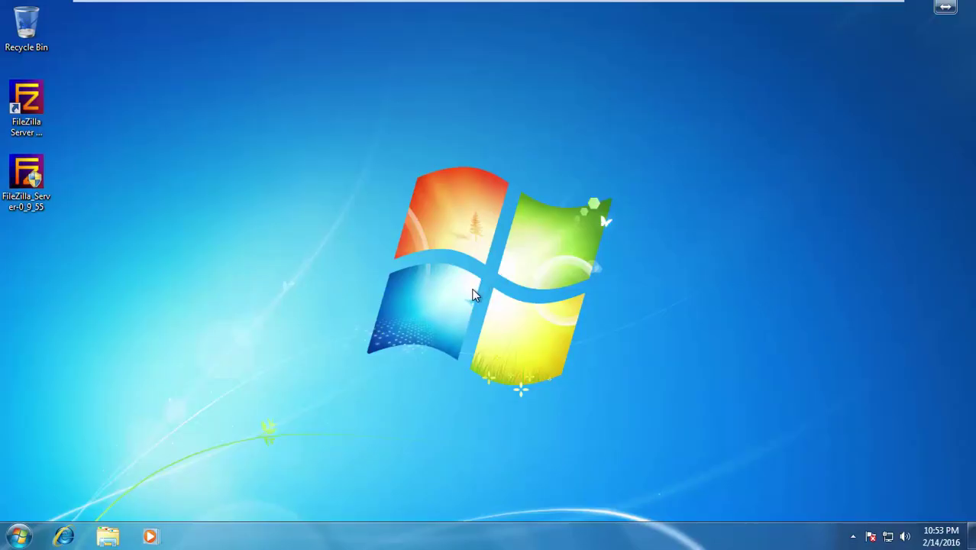
# - On the Windows 7 machine, open the shared folder \\backup\DLOAgent and locate its setup application
pyautogui.click(18, 536)
pyautogui.write('\\\\')
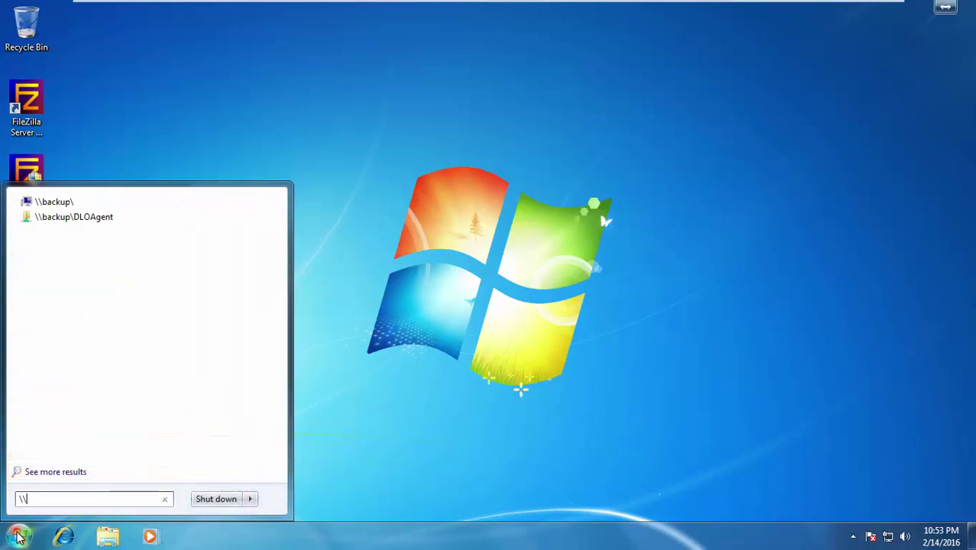
pyautogui.write('backup\\')
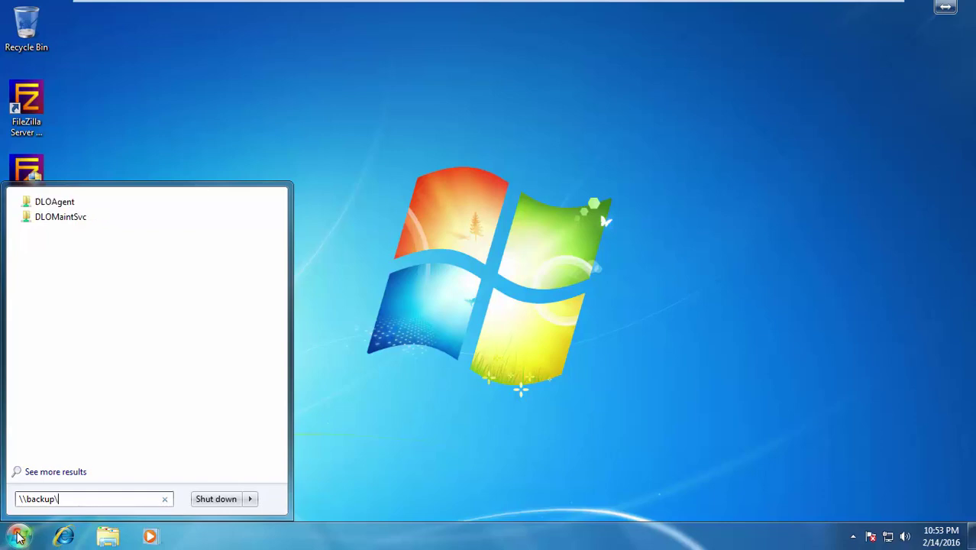
pyautogui.click(60, 203)
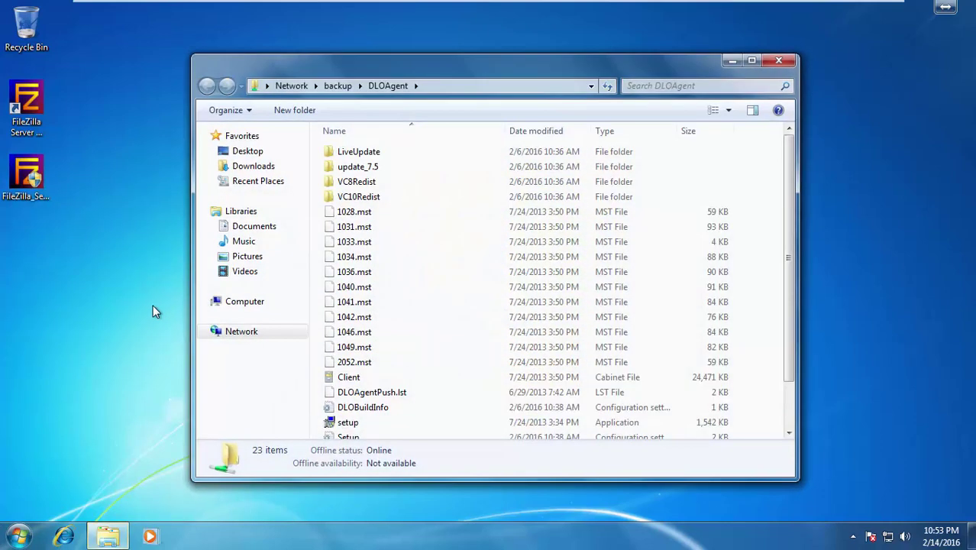
pyautogui.scroll(-2, 374, 316)
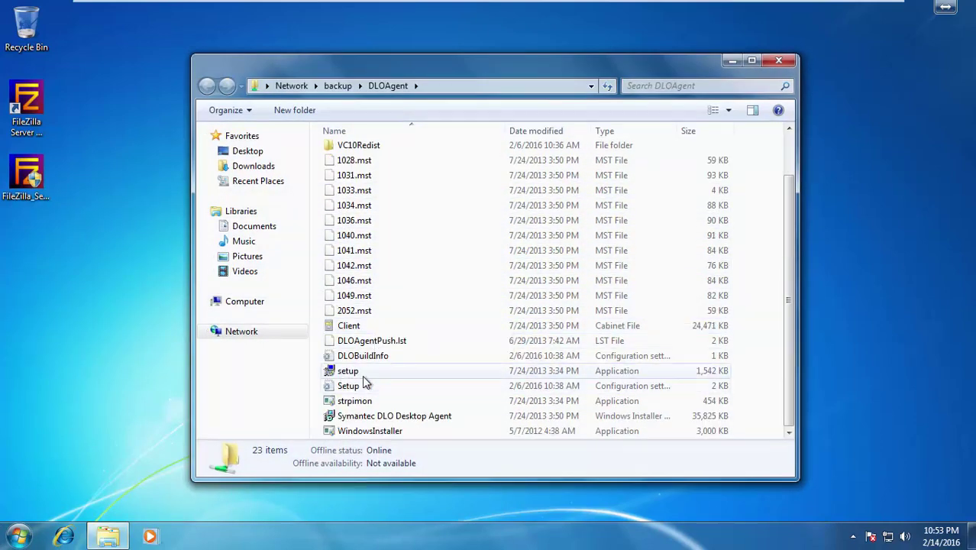